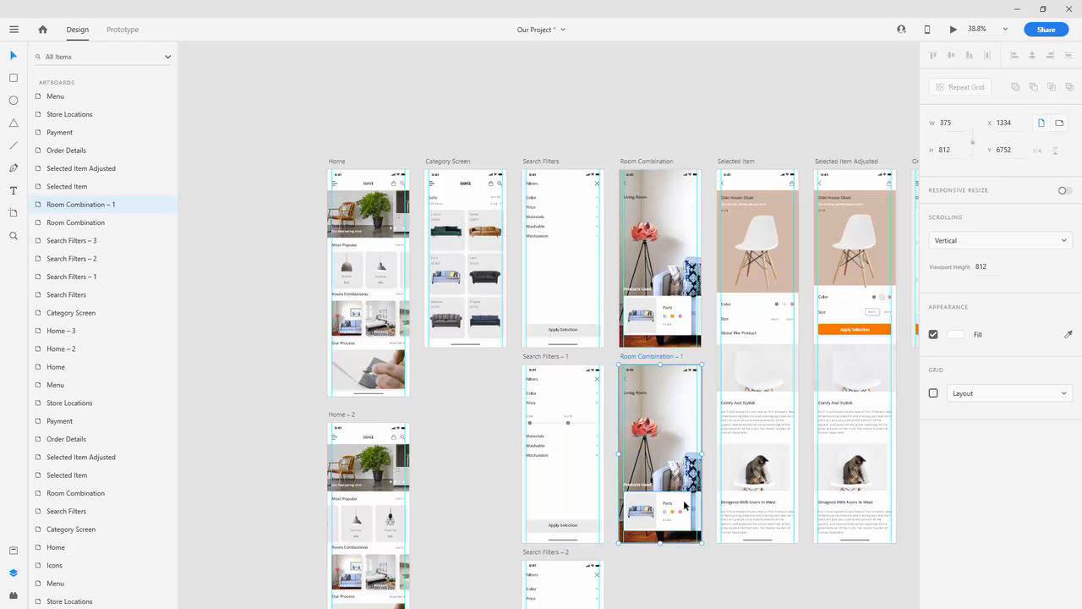
# Move card1 and card2 together leftward on the Room Combination – 1 artboard, placing card1 at X -285 with the Genova card in view.
pyautogui.scroll(5, 655, 520)
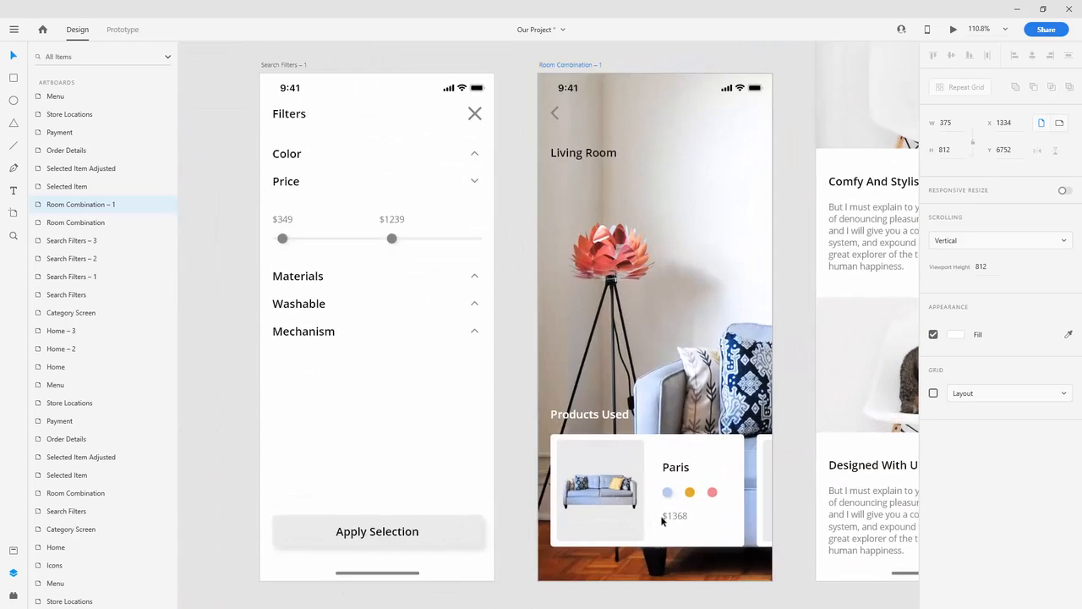
pyautogui.scroll(-3, 695, 355)
pyautogui.click(695, 355)
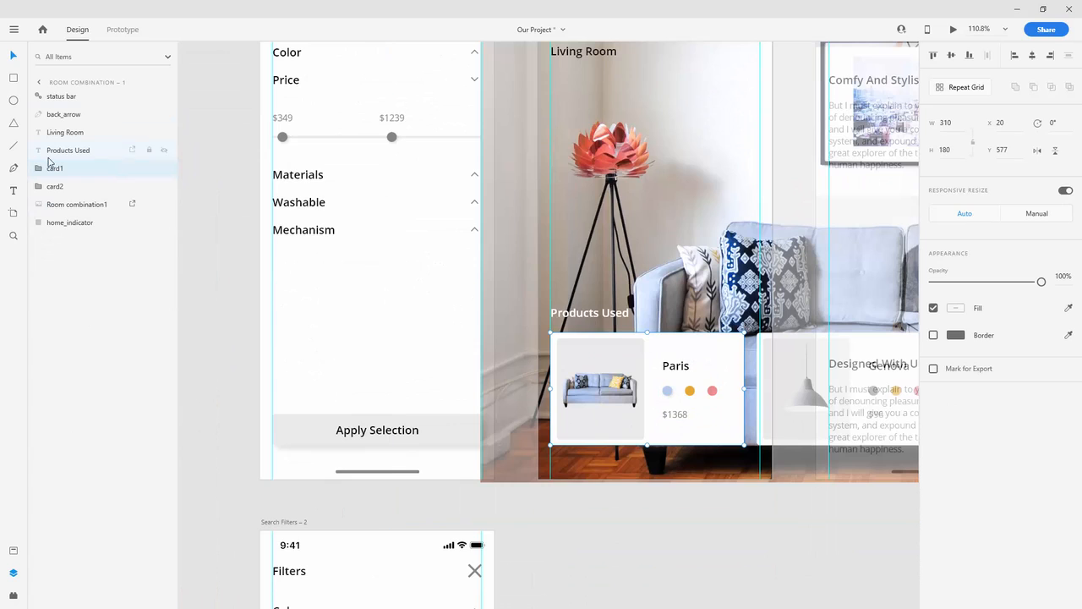
pyautogui.keyDown('shift'); pyautogui.click(64, 188); pyautogui.keyUp('shift')
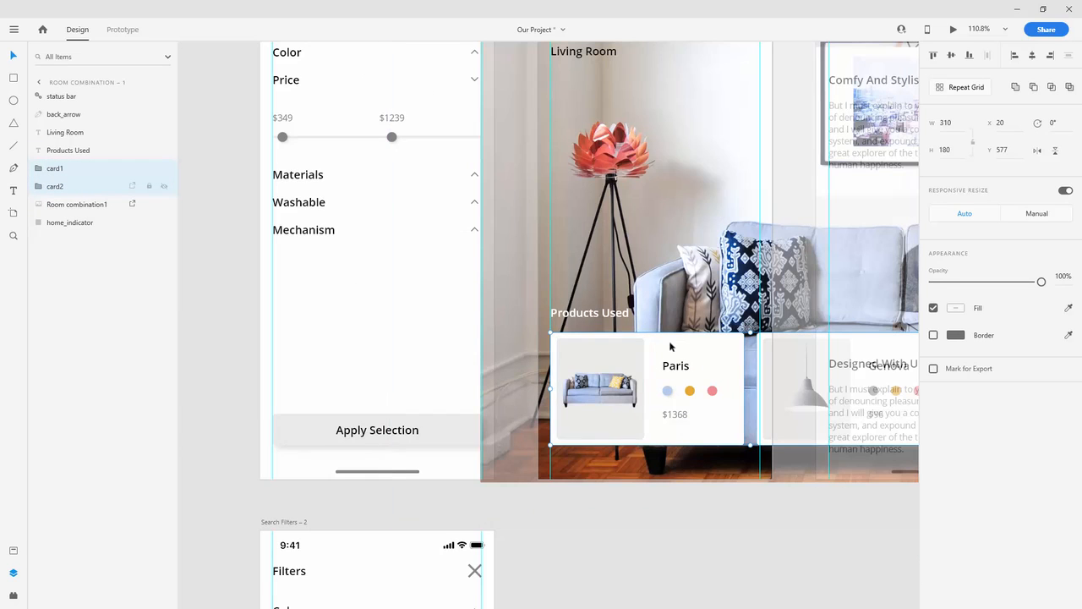
pyautogui.moveTo(700, 347); pyautogui.dragTo(513, 350)
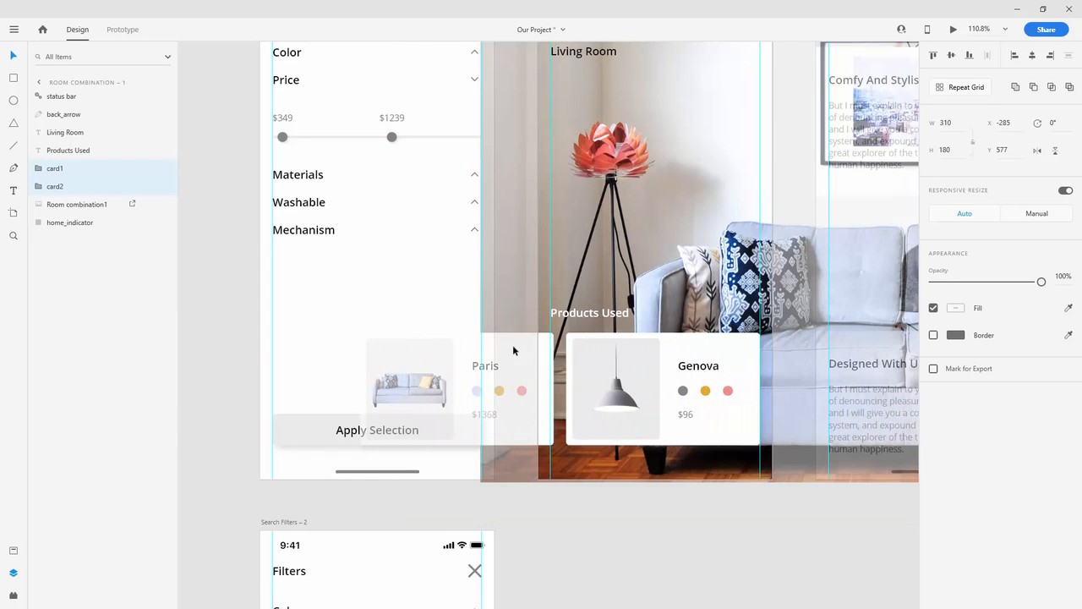
# Shift the Room combination1 background photo leftward to X -651 on the Room Combination – 1 artboard, then deselect it.
pyautogui.scroll(-6, 656, 320)
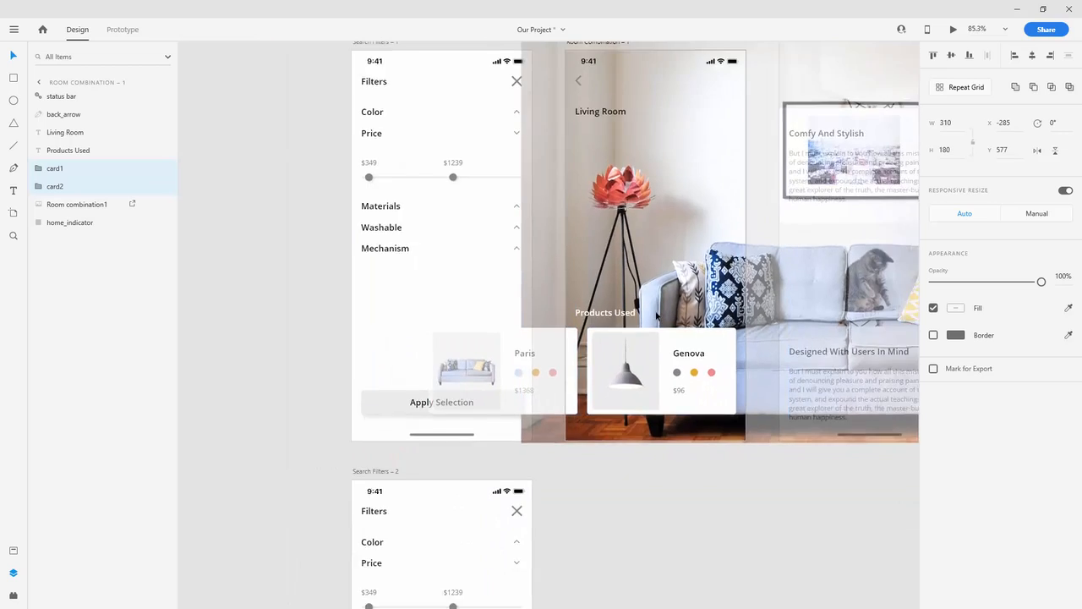
pyautogui.click(688, 279)
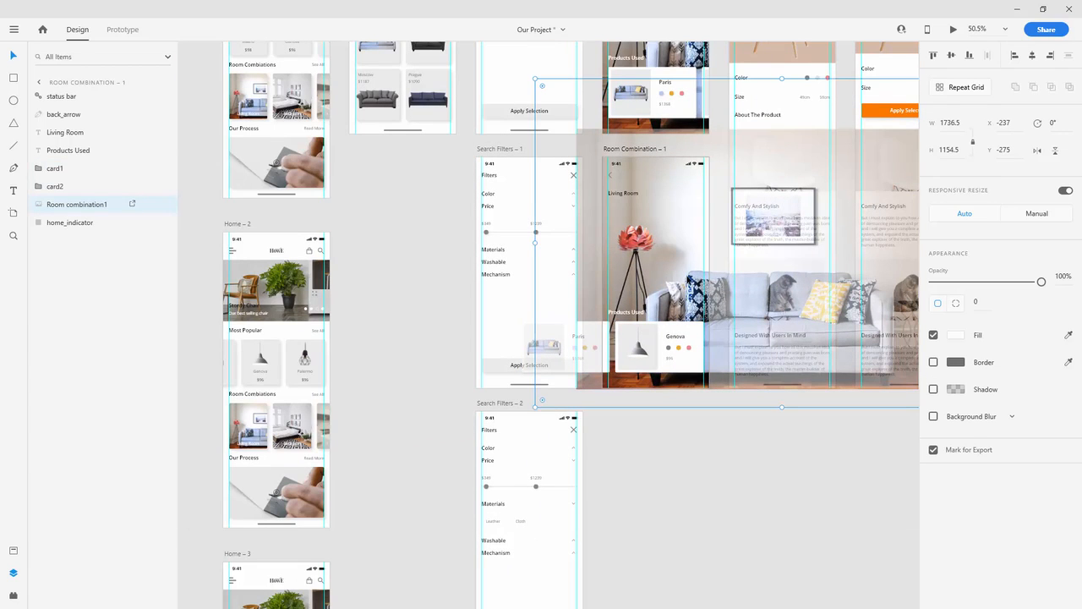
pyautogui.moveTo(688, 279); pyautogui.dragTo(570, 277)
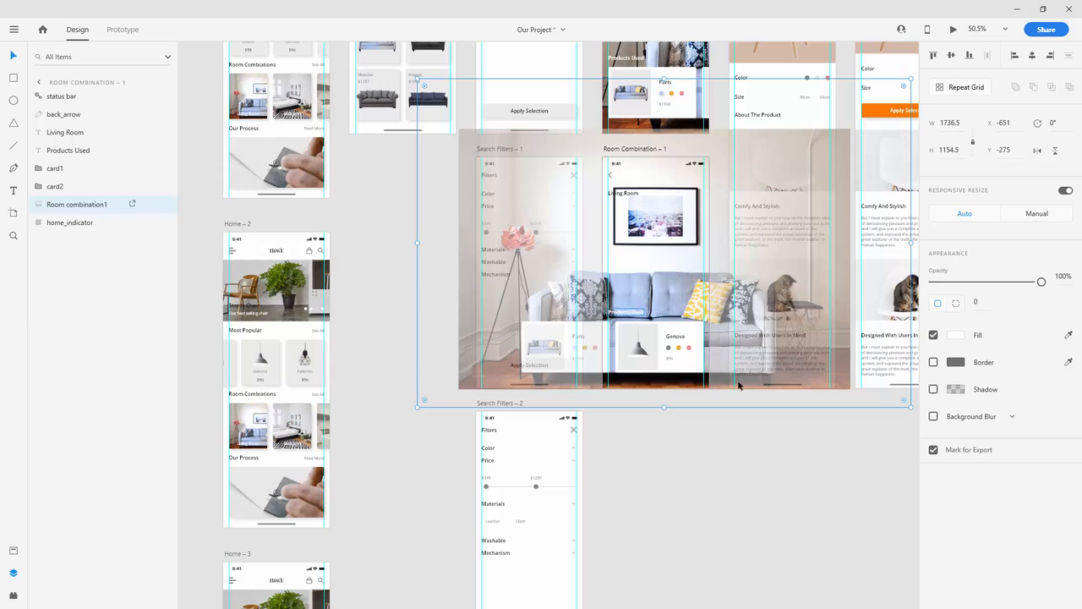
pyautogui.press('Delete')
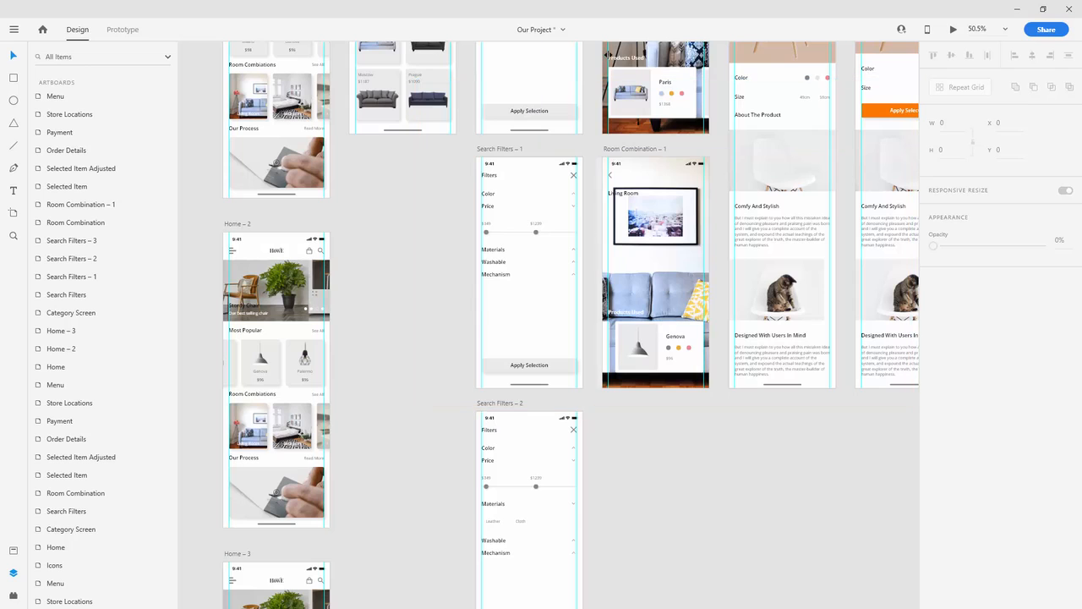
# Switch to prototyping and link the Paris card on the Room Combination artboard to the Room Combination – 1 artboard.
pyautogui.click(128, 32)
pyautogui.scroll(4, 533, 141)
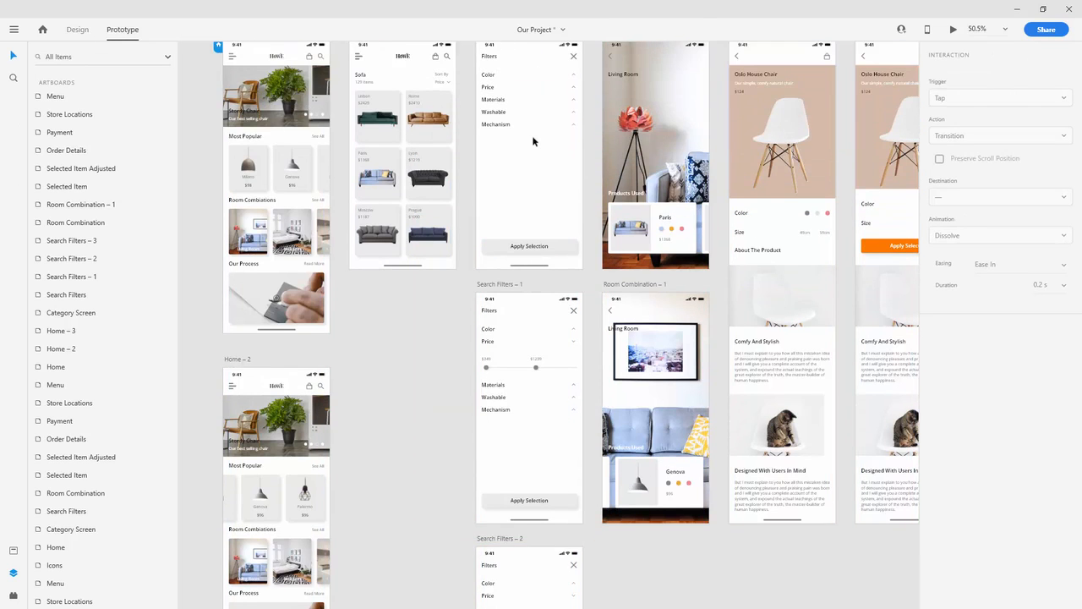
pyautogui.click(657, 229)
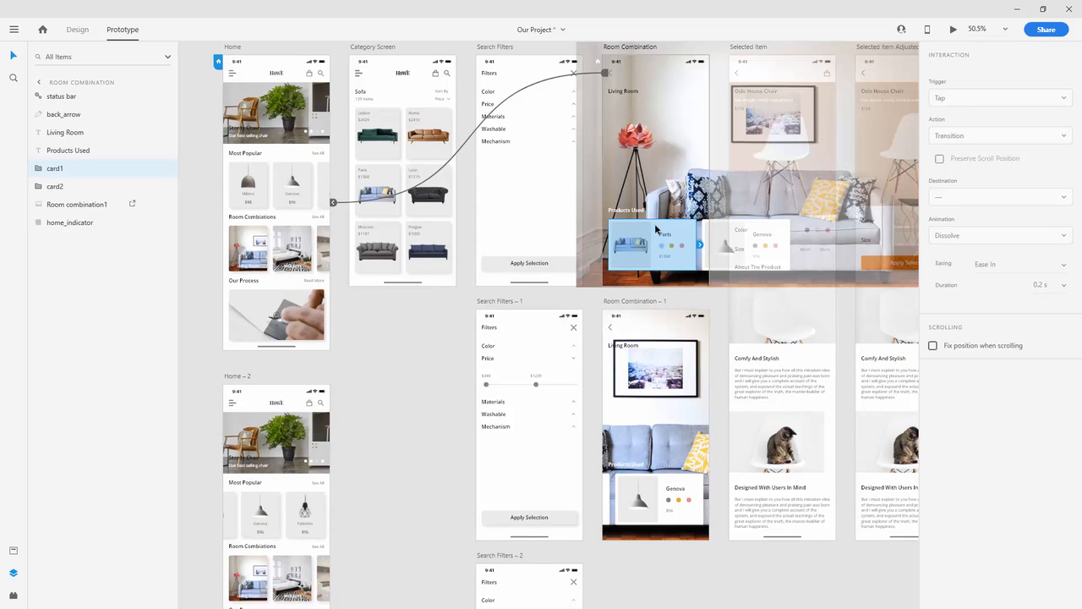
pyautogui.moveTo(700, 246); pyautogui.dragTo(657, 381)
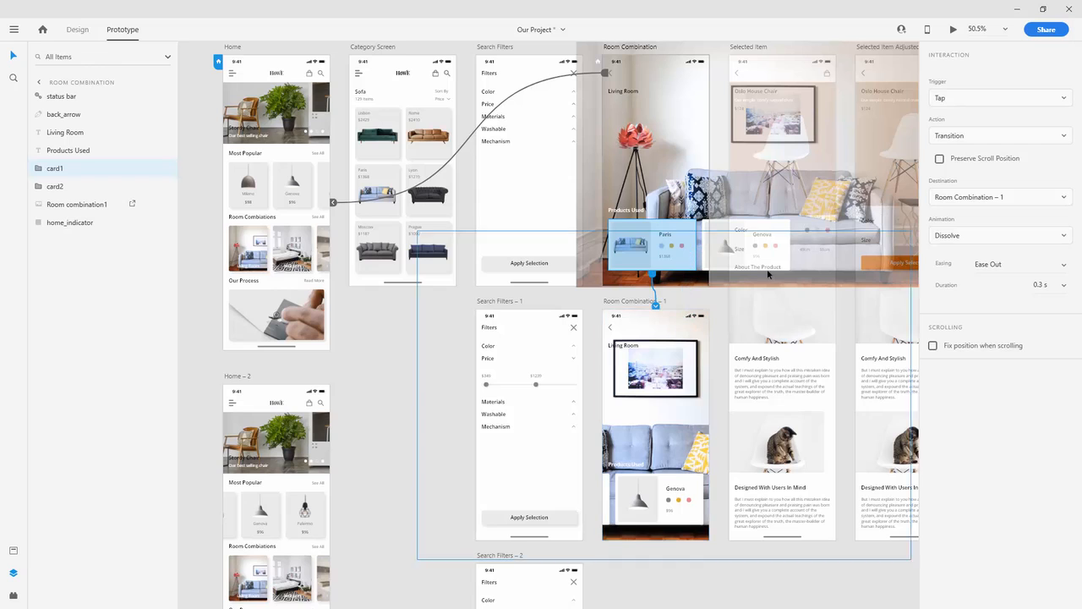
# Set the Paris card's interaction to a Drag trigger with the Auto-Animate action and Ease Out easing.
pyautogui.click(969, 104)
pyautogui.click(954, 138)
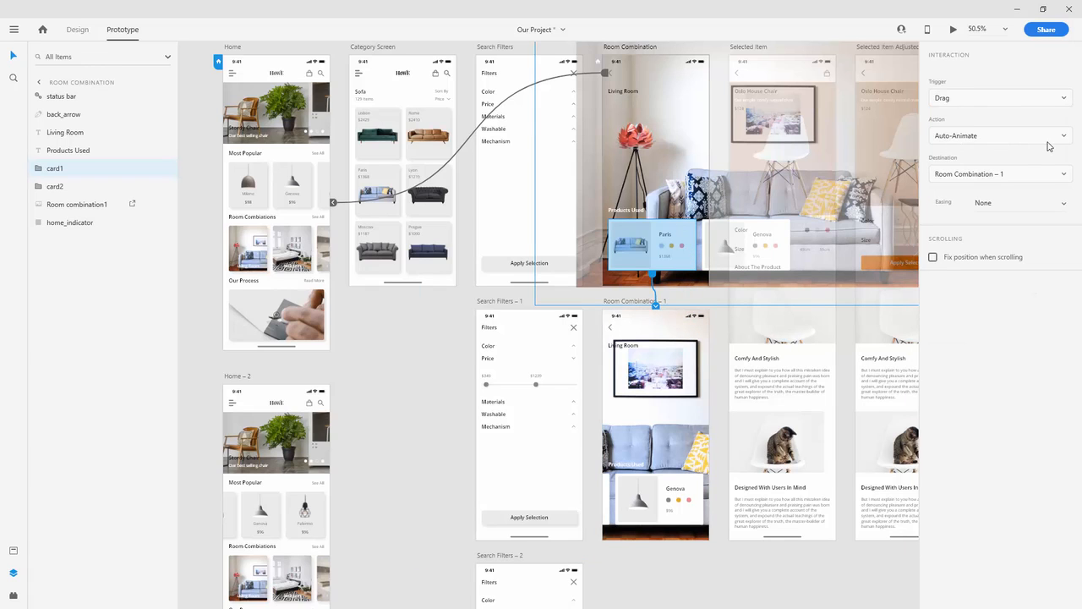
pyautogui.click(1063, 206)
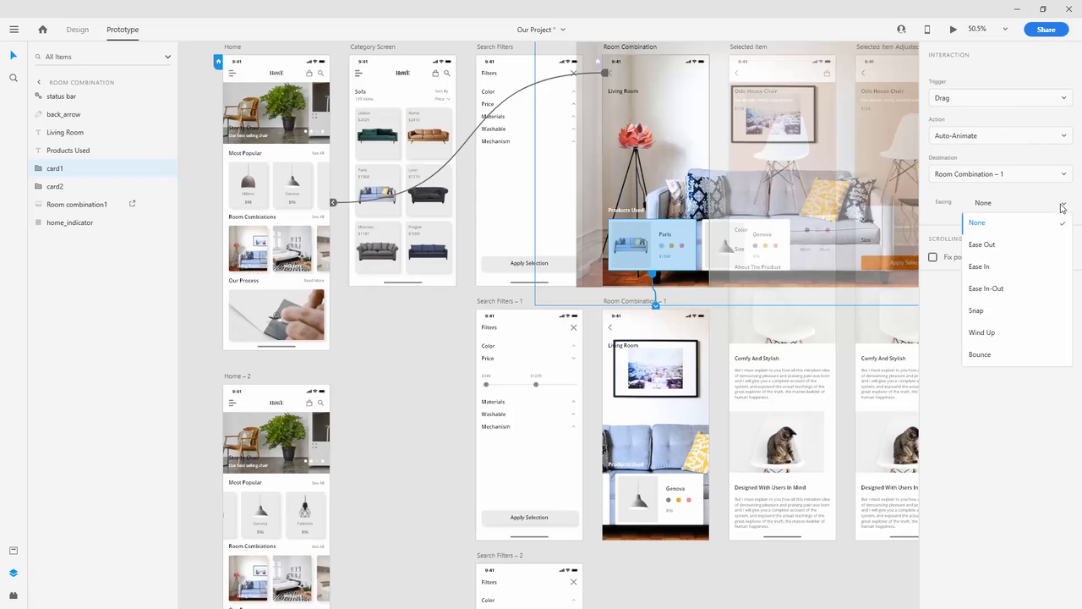
pyautogui.click(981, 243)
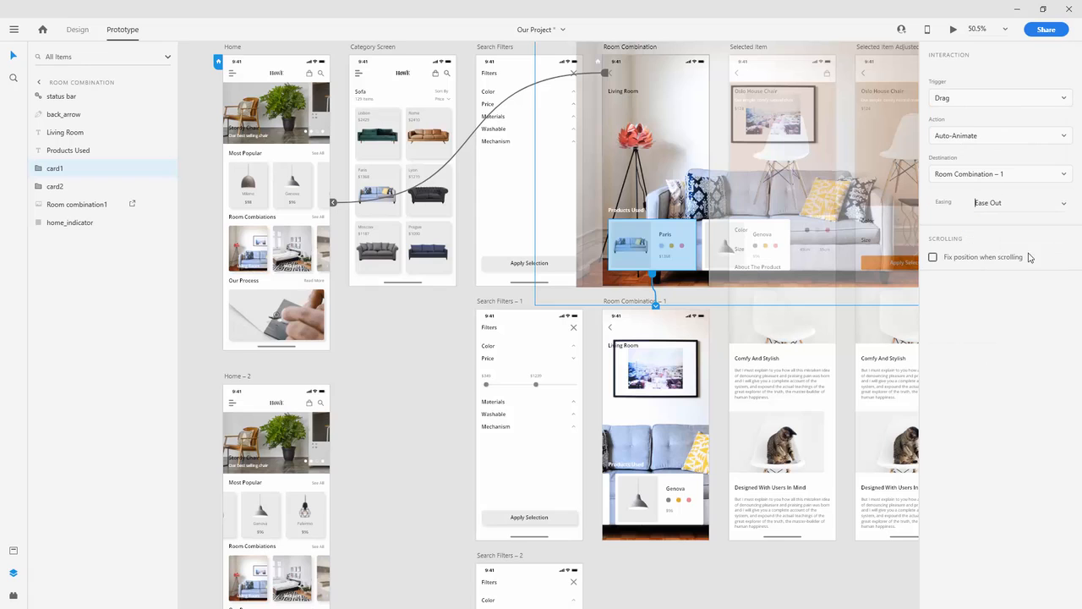
pyautogui.click(448, 46)
# Link the Genova card on Room Combination – 1 back to the Room Combination artboard, using Drag, Auto-Animate and Ease Out.
pyautogui.click(634, 48)
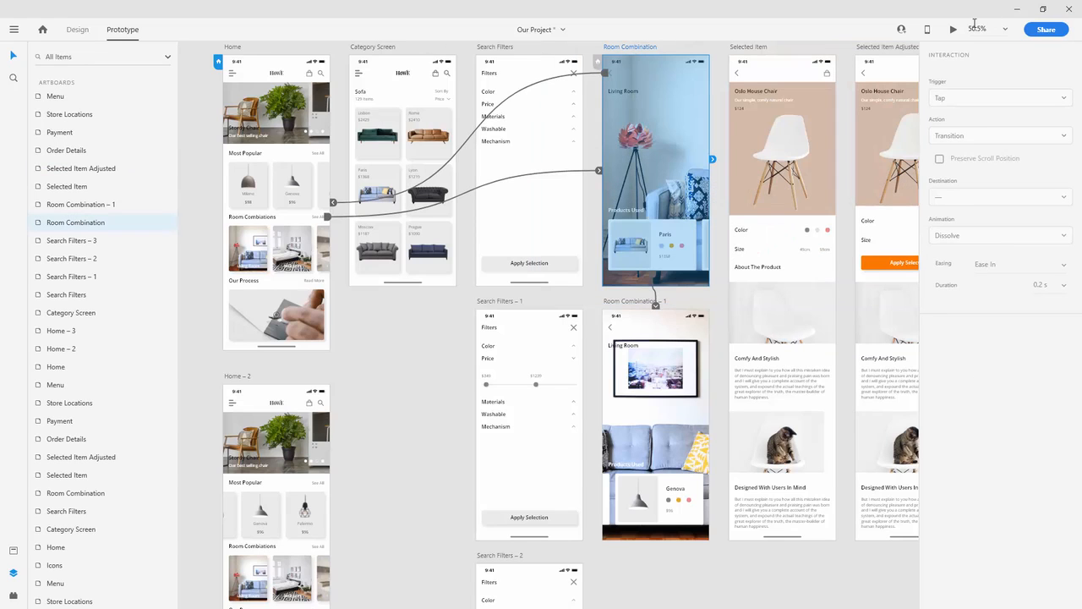
pyautogui.click(640, 512)
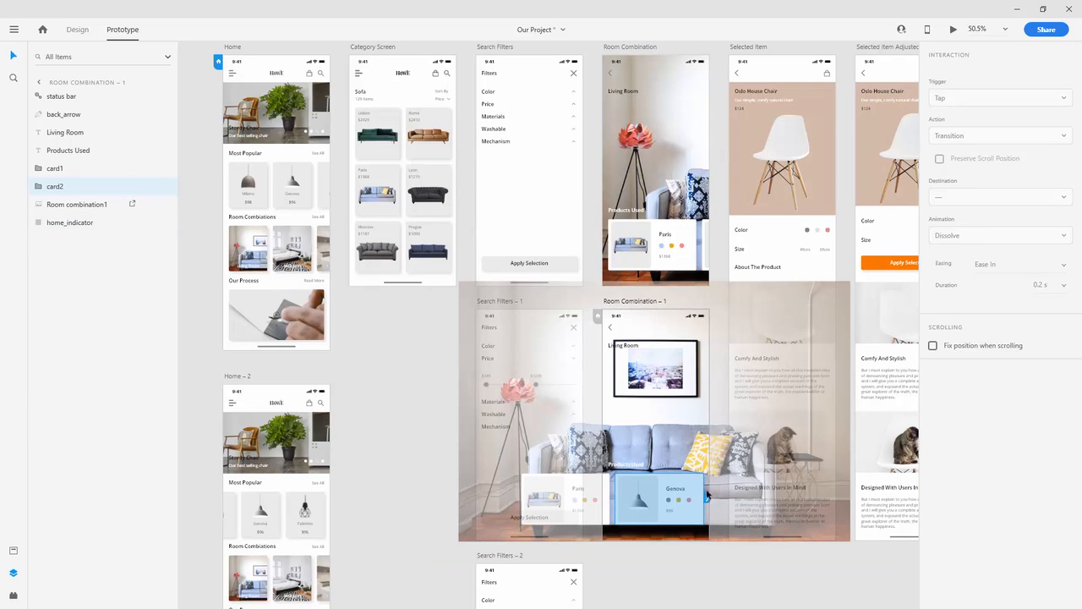
pyautogui.moveTo(708, 495); pyautogui.dragTo(662, 221)
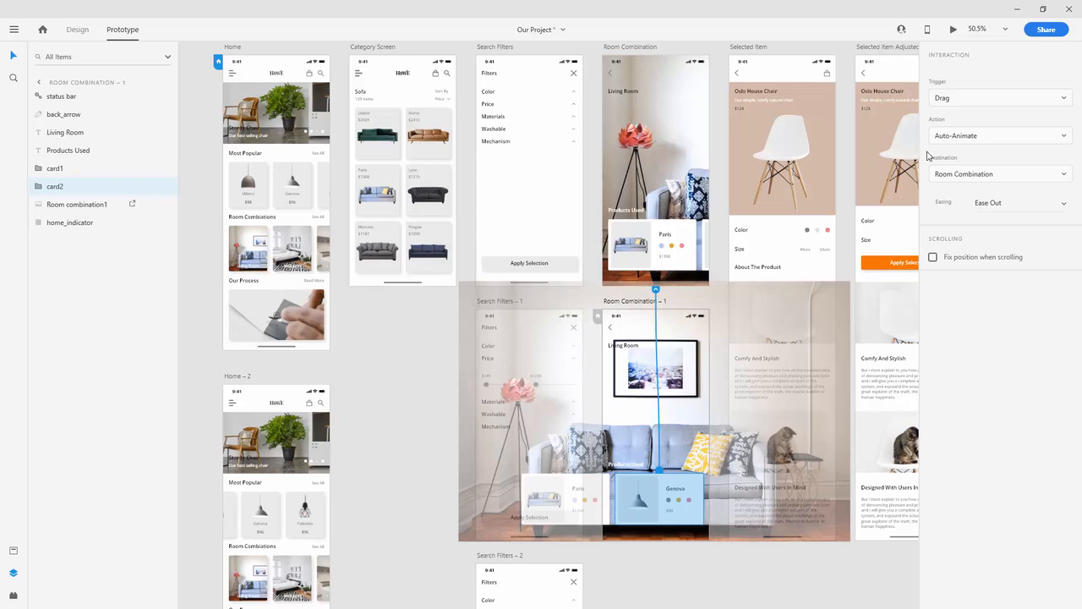
# Preview the prototype from the Room Combination artboard, swiping the product cards back and forth to test the drag animation, and close the preview.
pyautogui.click(648, 50)
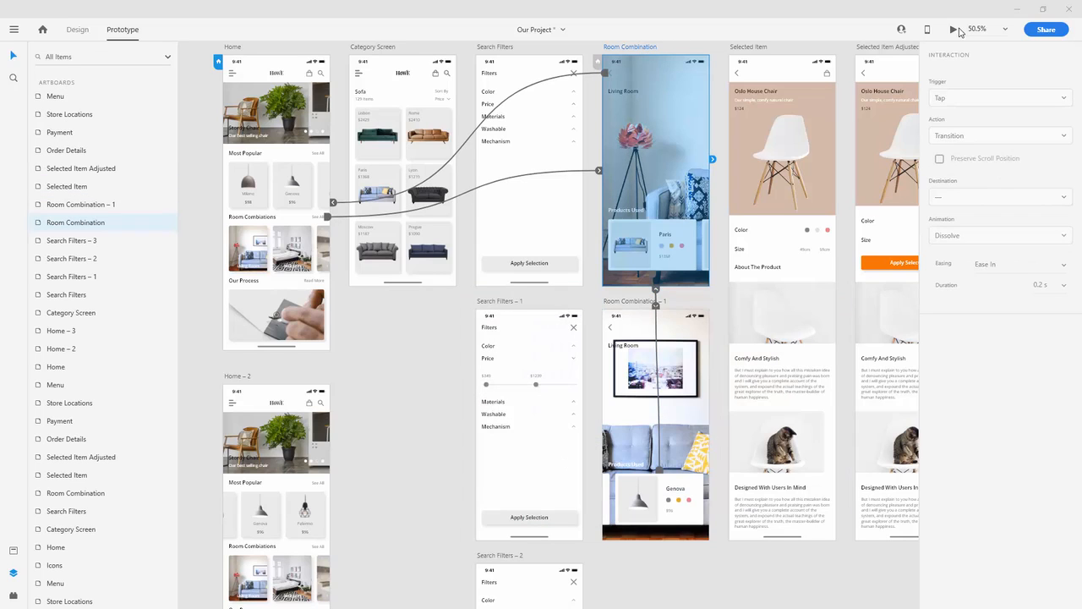
pyautogui.moveTo(1081, 37); pyautogui.dragTo(458, 53)
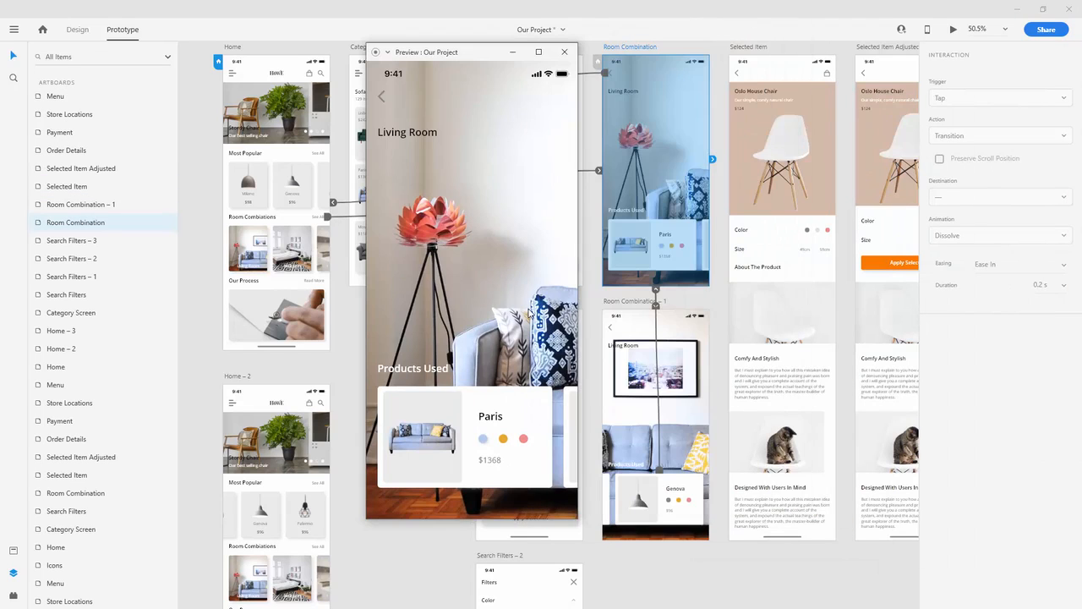
pyautogui.click(532, 430)
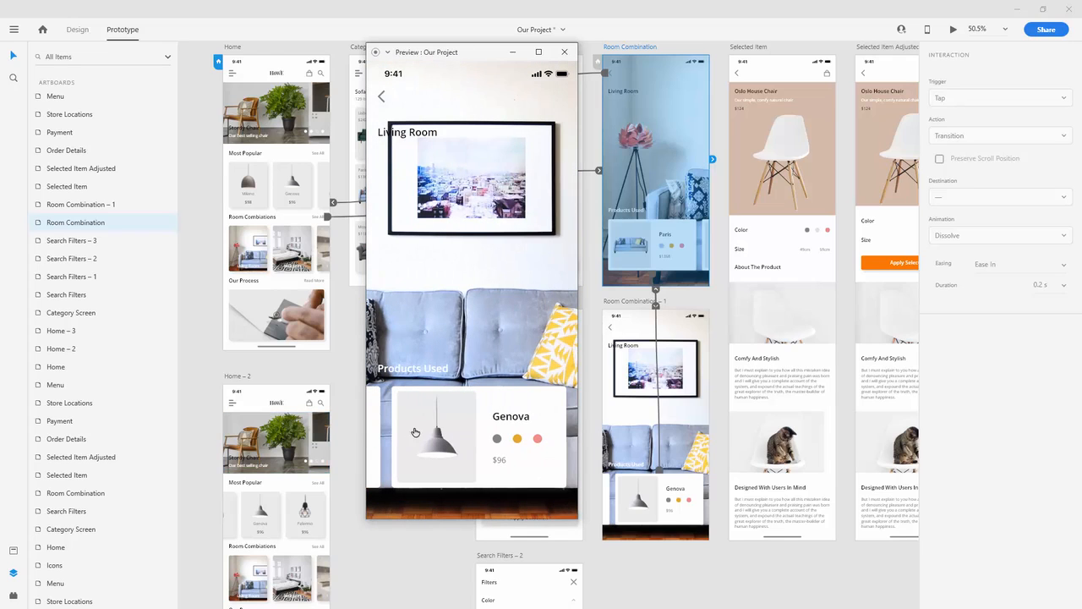
pyautogui.moveTo(414, 432); pyautogui.dragTo(596, 423)
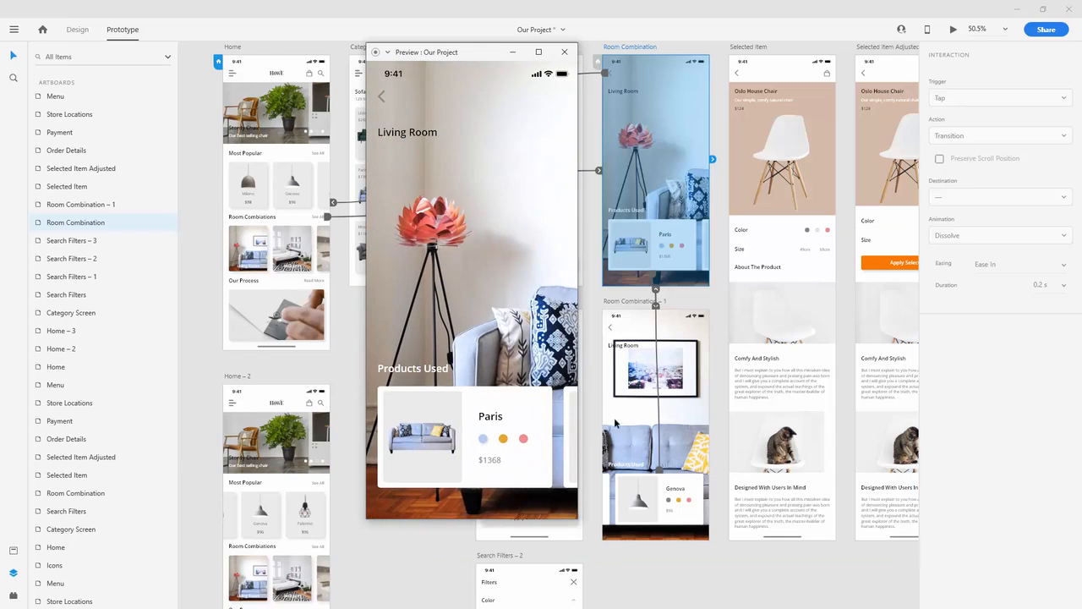
pyautogui.moveTo(522, 425); pyautogui.dragTo(322, 427)
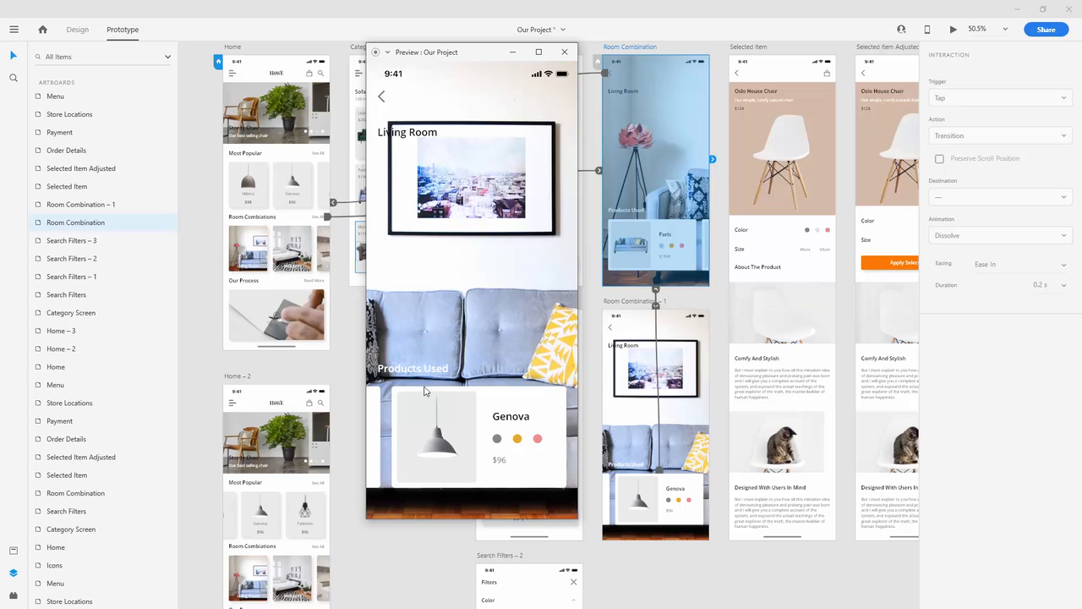
pyautogui.moveTo(408, 405); pyautogui.dragTo(595, 418)
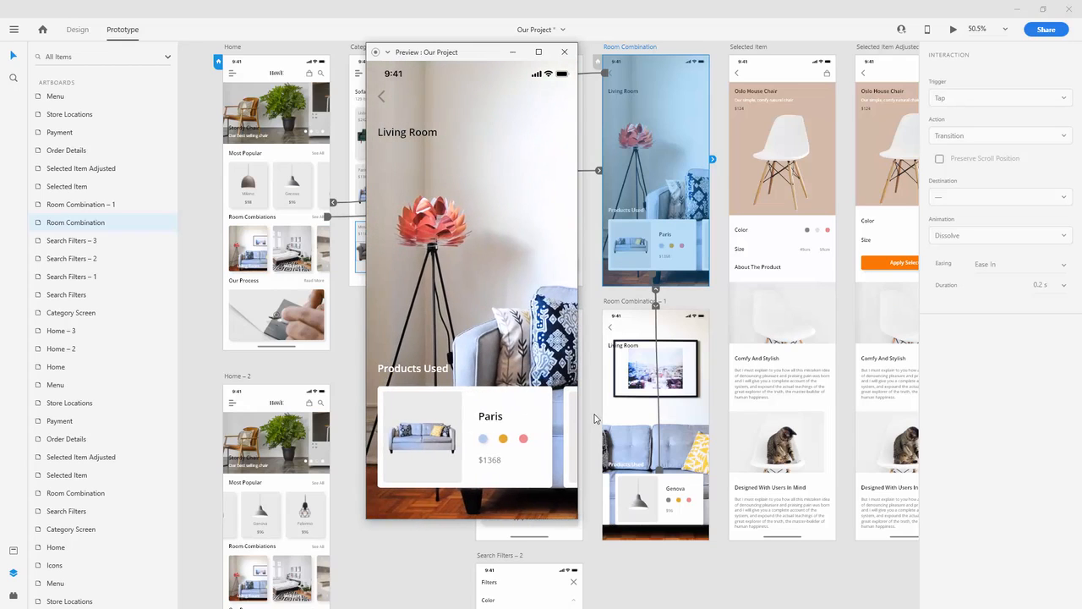
pyautogui.moveTo(511, 423); pyautogui.dragTo(298, 419)
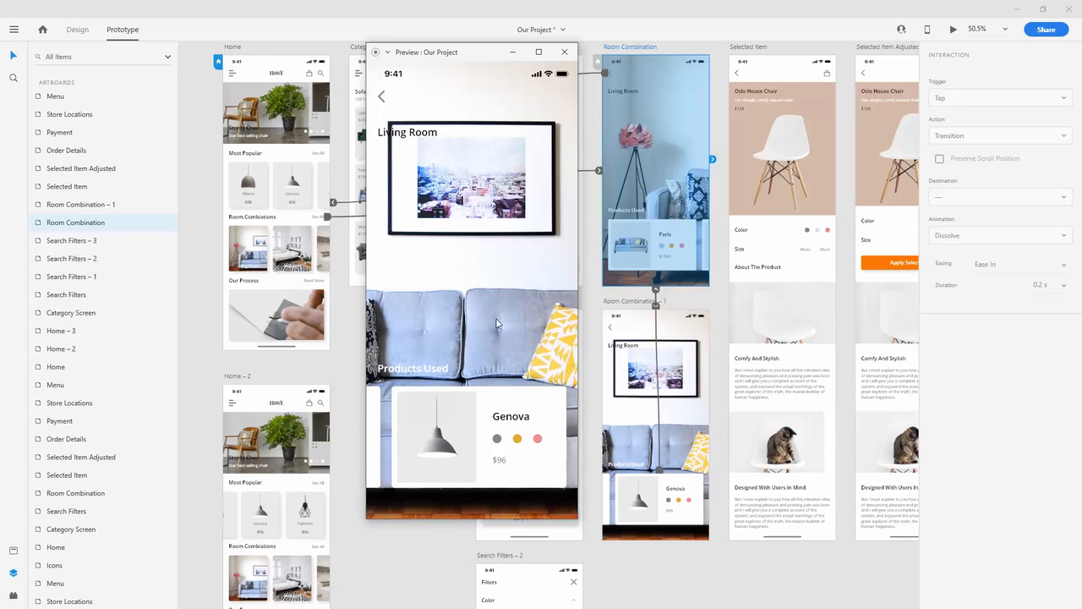
pyautogui.click(426, 417)
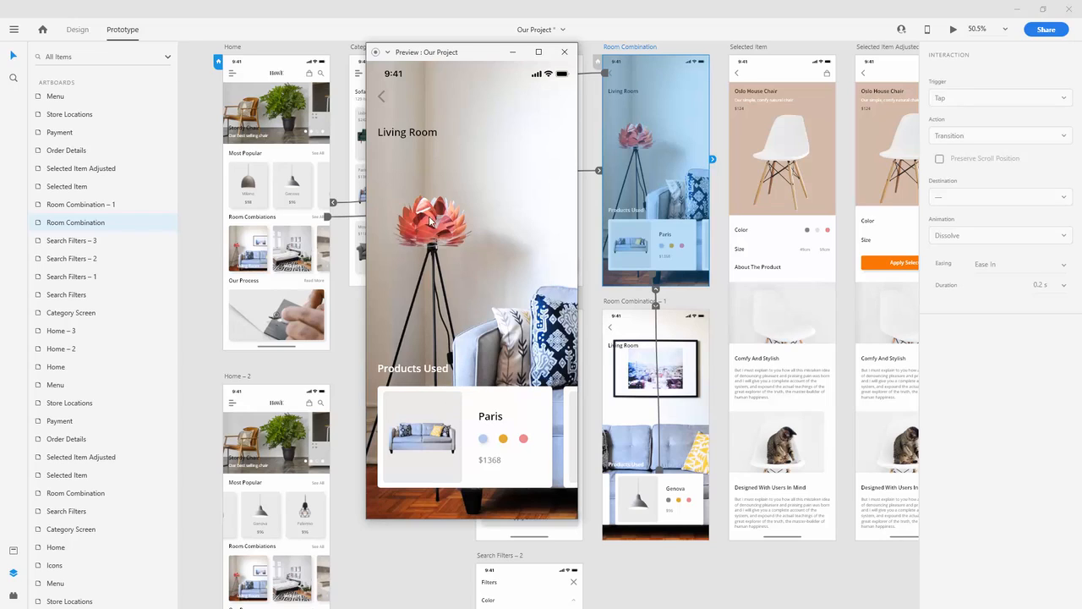
pyautogui.click(518, 447)
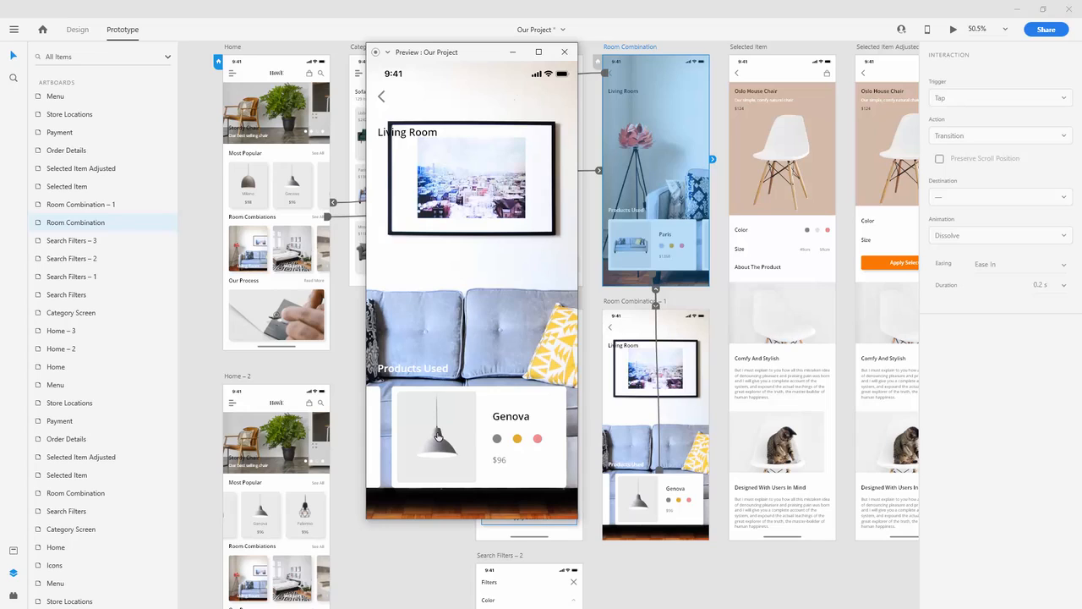
pyautogui.click(564, 53)
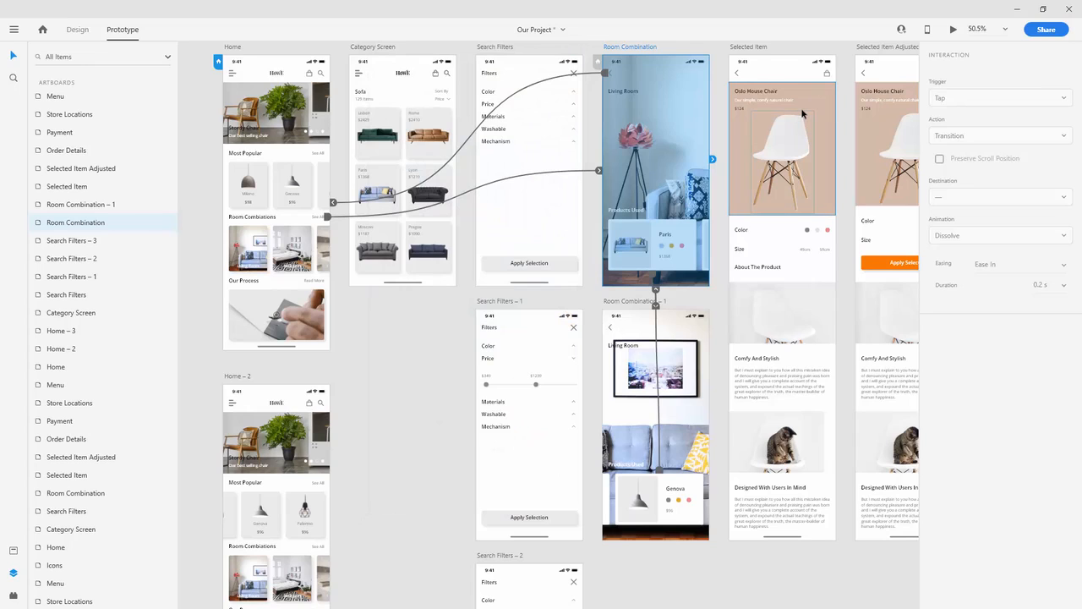
pyautogui.click(714, 49)
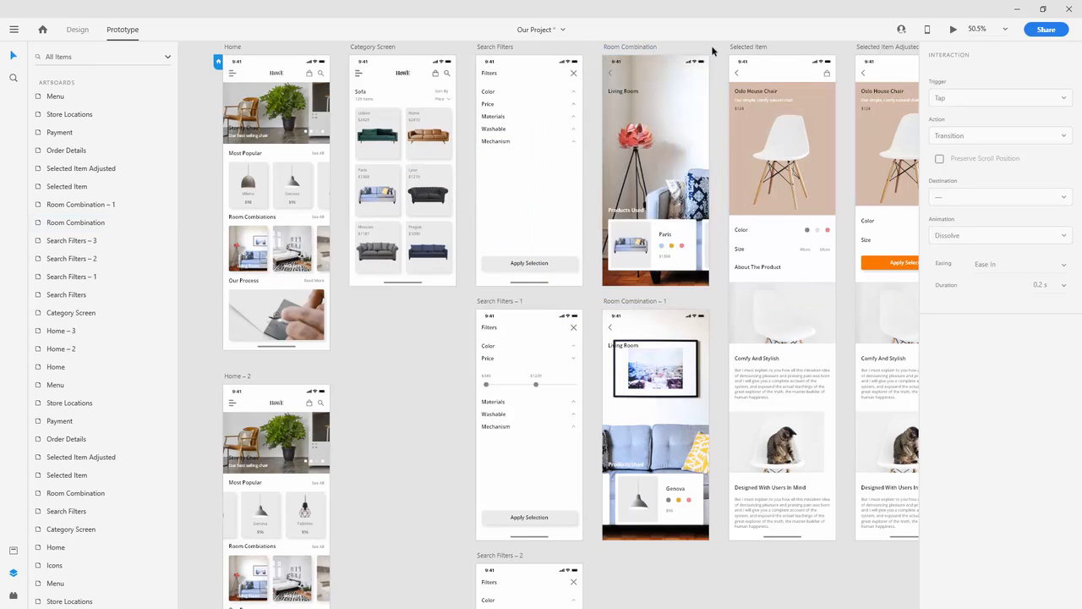
# Link the info group inside the Paris card on the Room Combination artboard to the Selected Item artboard.
pyautogui.scroll(-2, 493, 142)
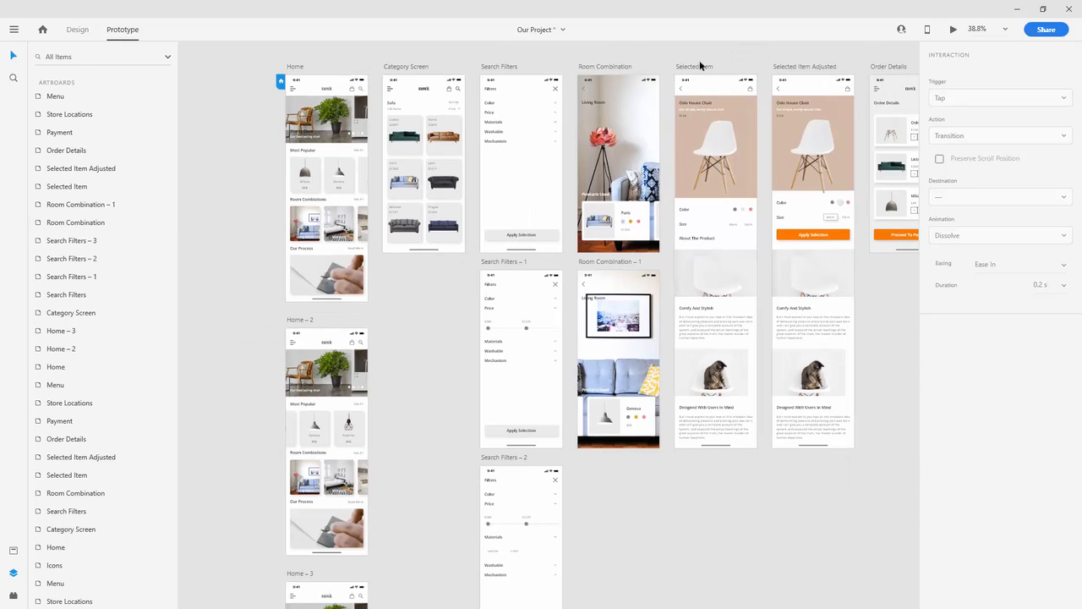
pyautogui.moveTo(720, 44); pyautogui.dragTo(549, 59)
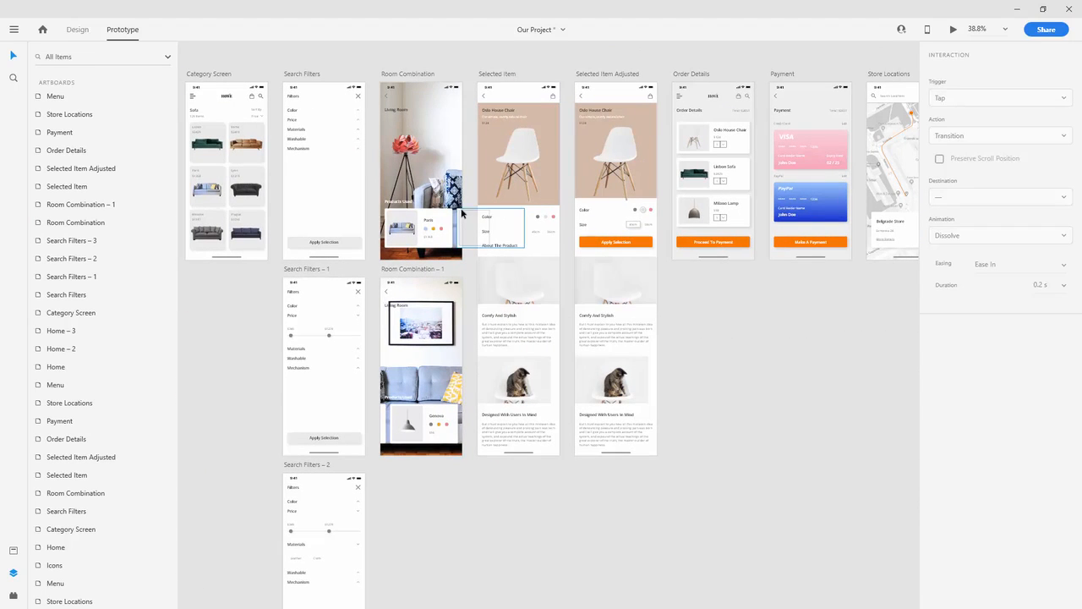
pyautogui.click(430, 216)
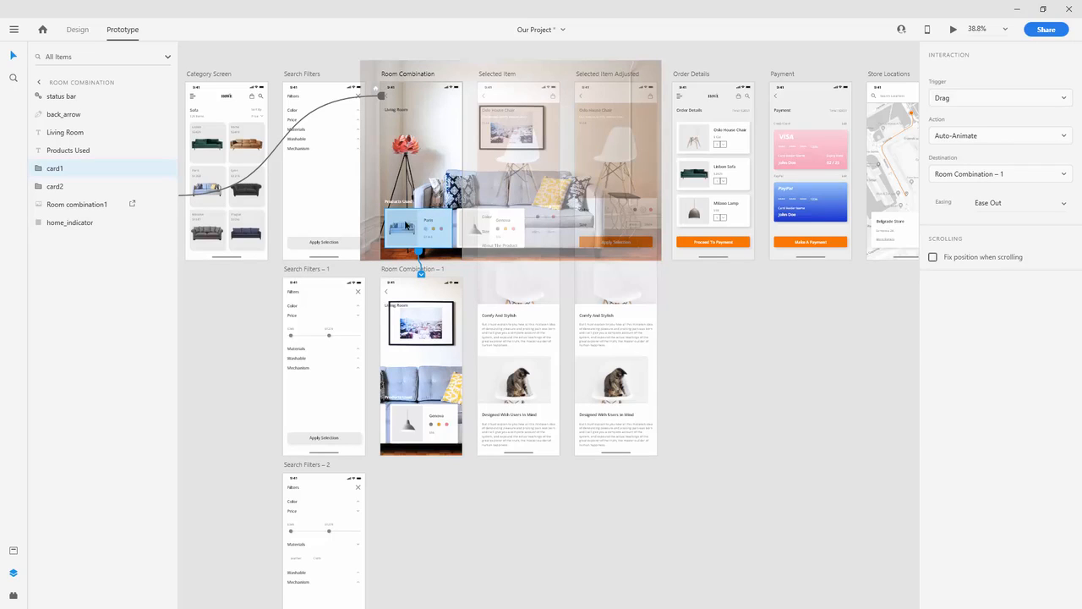
pyautogui.doubleClick(403, 228)
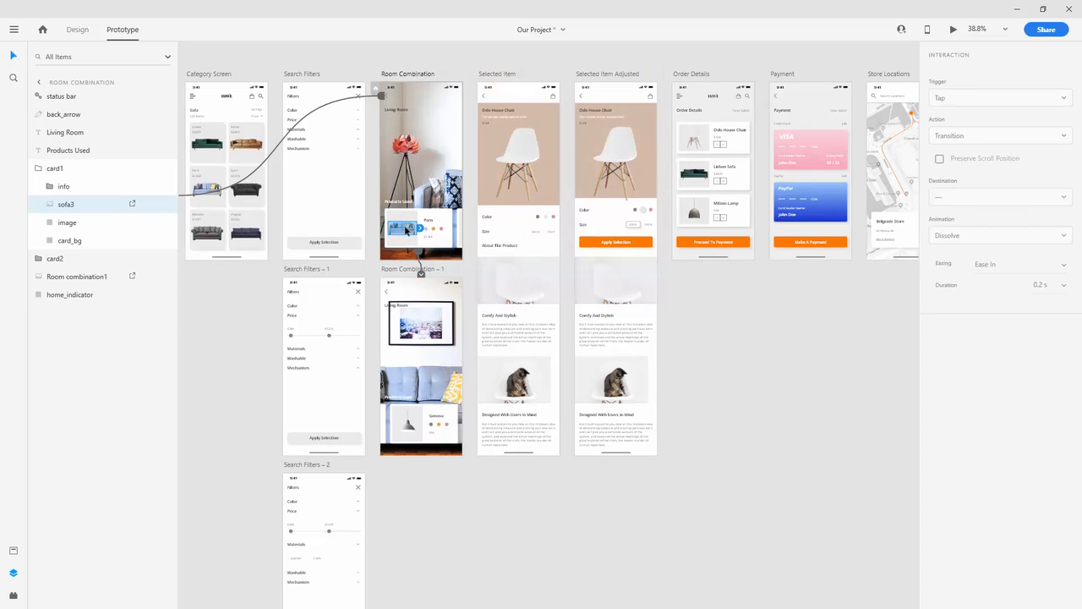
pyautogui.click(430, 223)
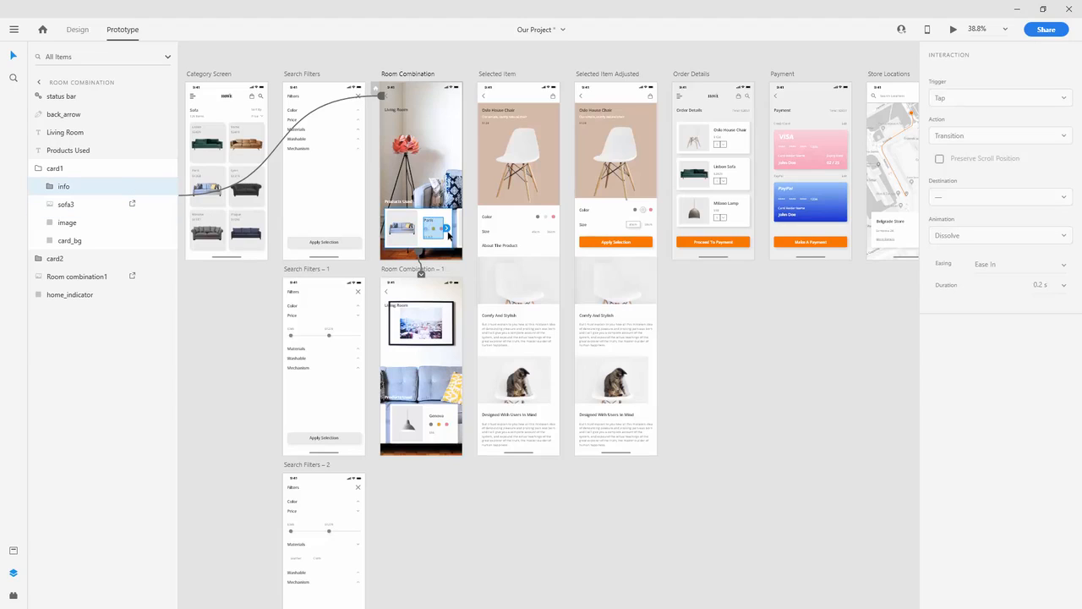
pyautogui.moveTo(448, 228); pyautogui.dragTo(525, 174)
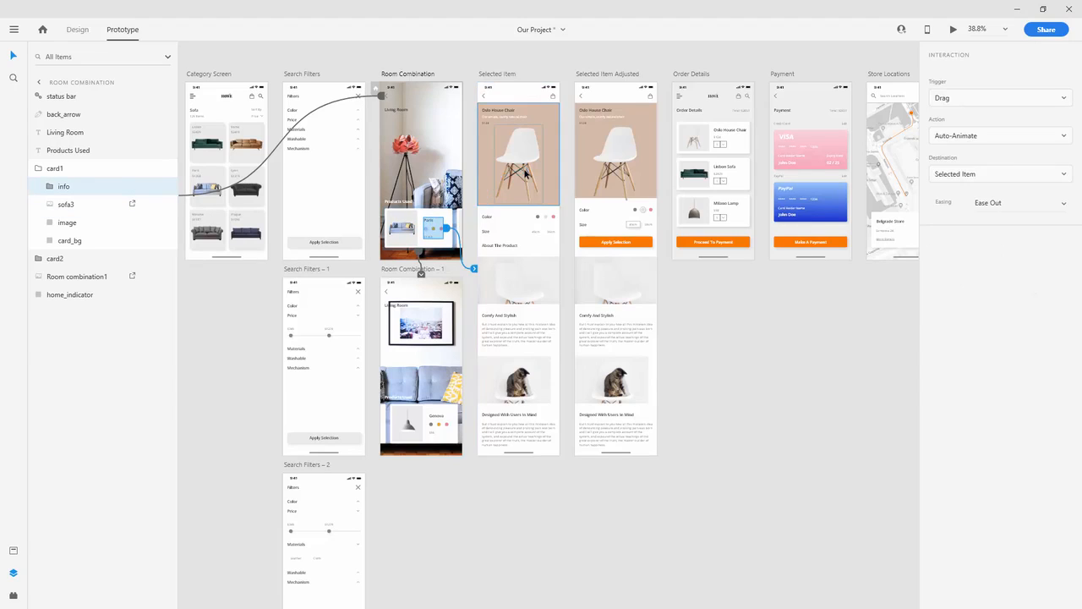
# Set the Paris info group's interaction to a Tap trigger with the Transition action to the Selected Item artboard.
pyautogui.click(986, 97)
pyautogui.click(962, 118)
pyautogui.click(977, 134)
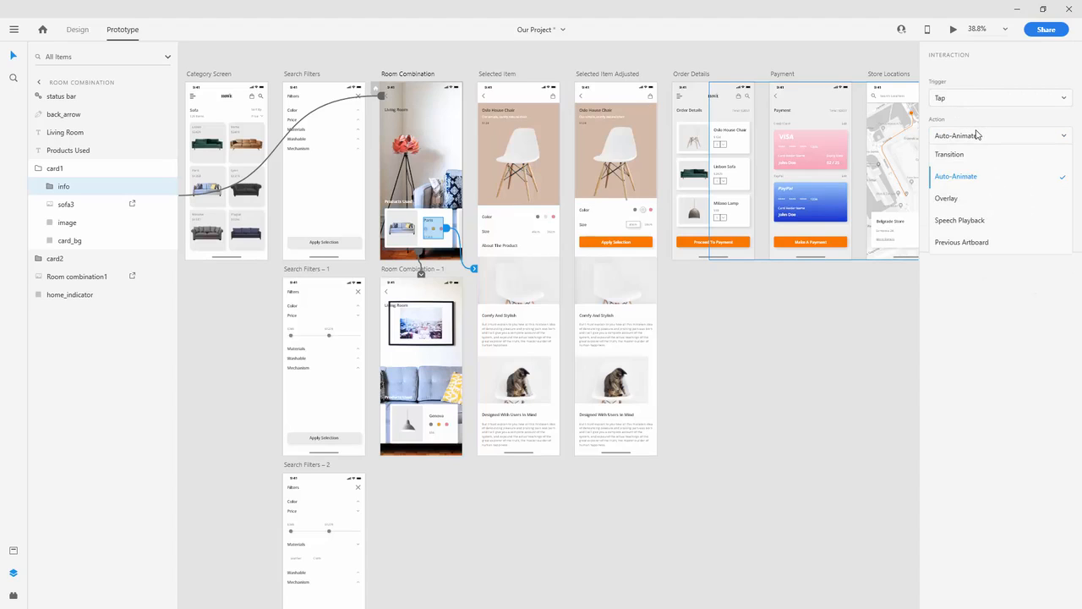
pyautogui.click(977, 153)
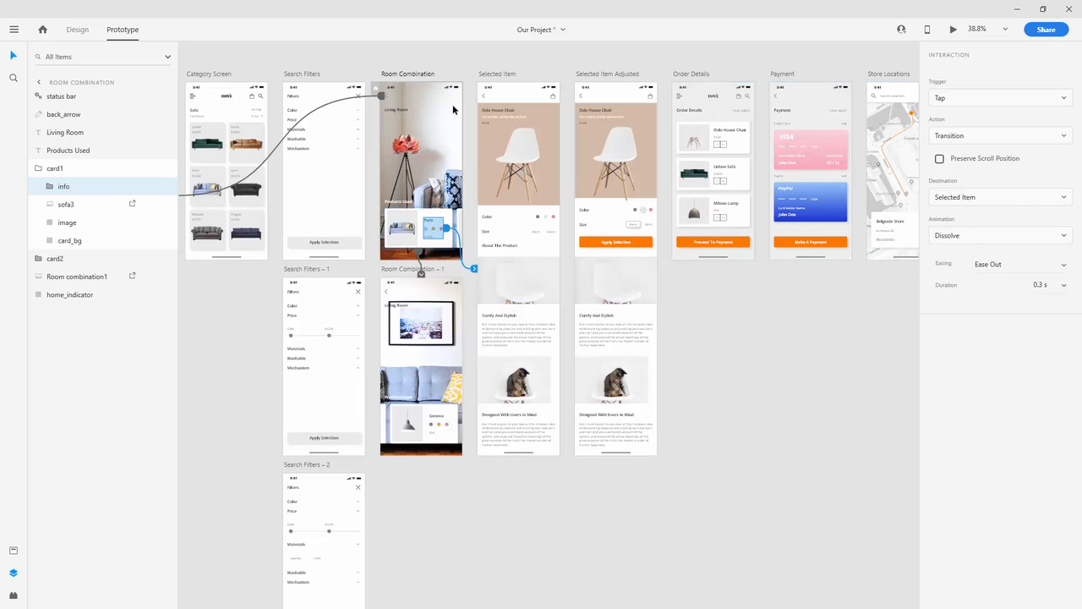
pyautogui.click(418, 68)
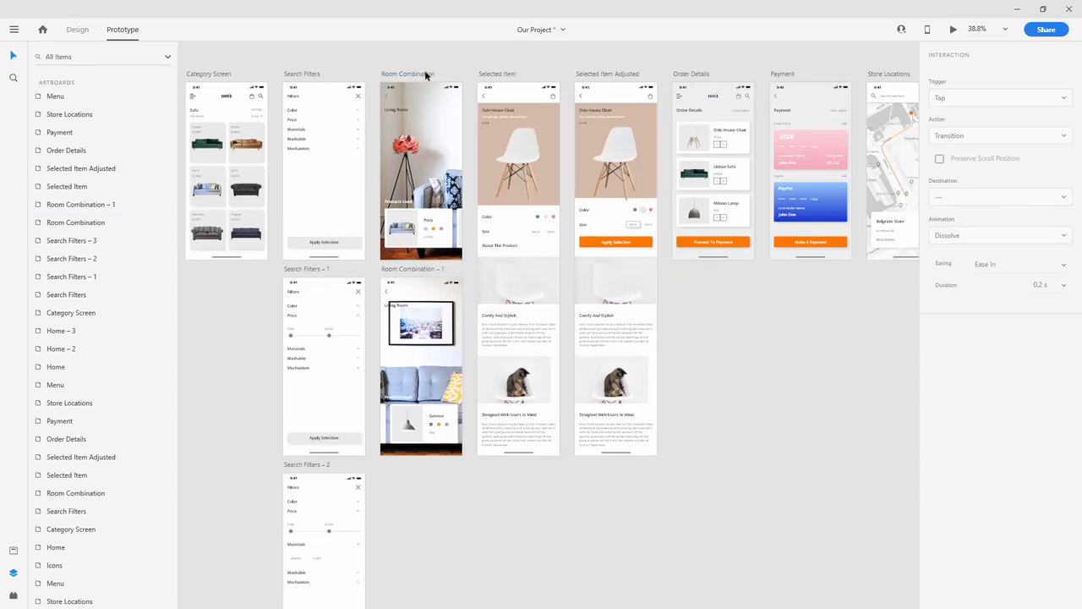
# Preview the prototype from the Room Combination artboard, testing the card swipe and the tap on the Paris info, and close the preview.
pyautogui.click(427, 75)
pyautogui.click(952, 29)
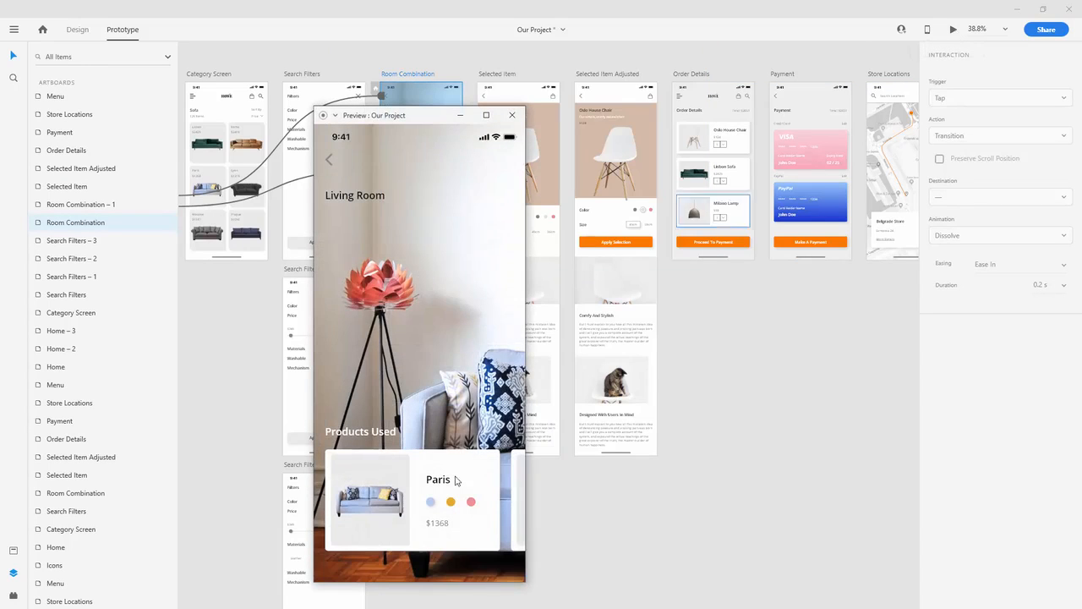
pyautogui.click(394, 500)
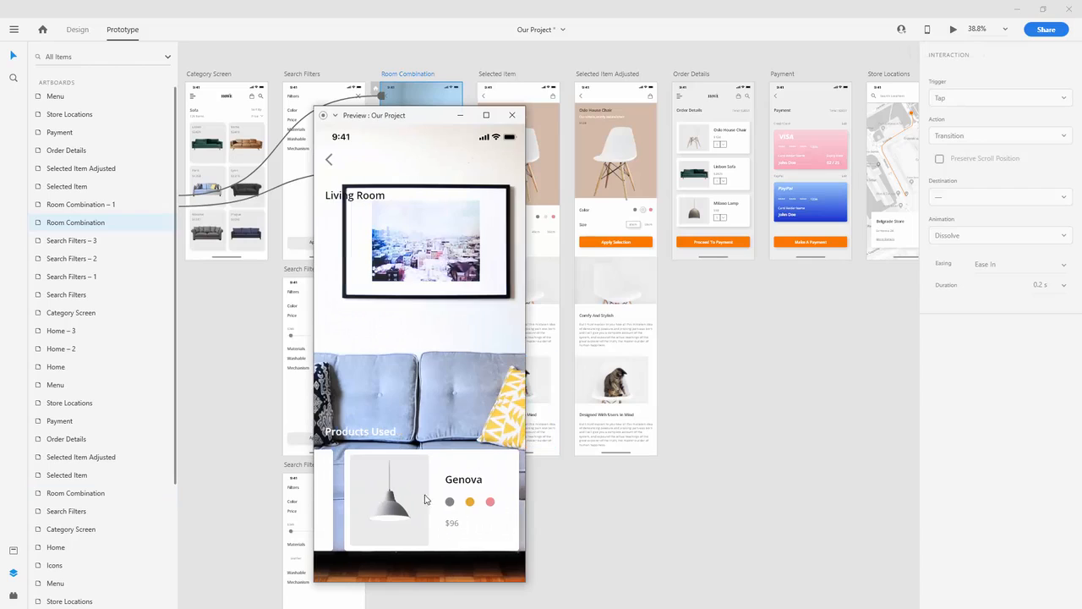
pyautogui.click(425, 500)
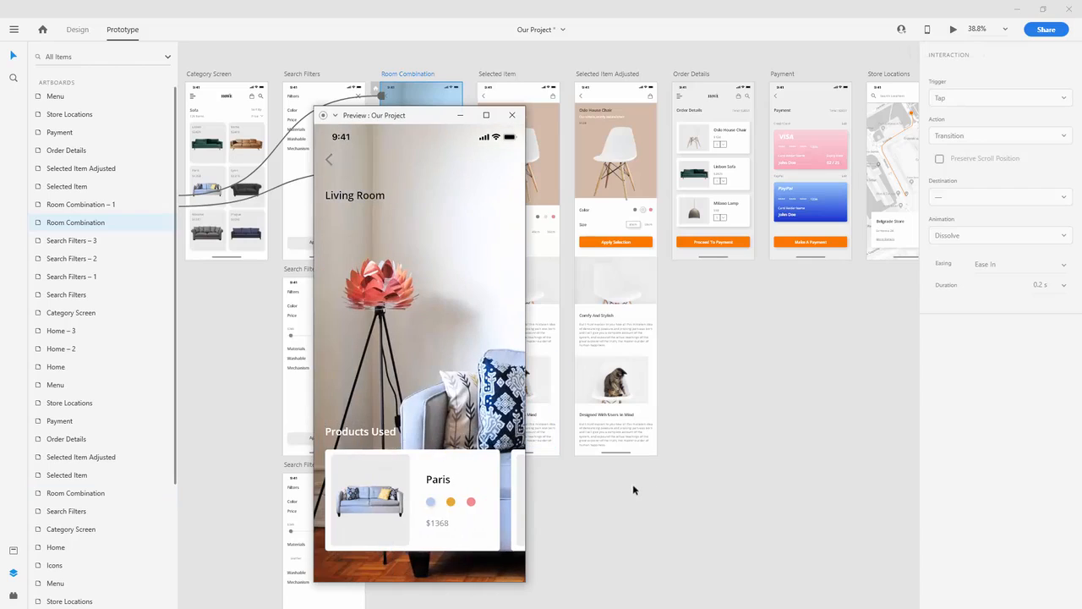
pyautogui.click(437, 482)
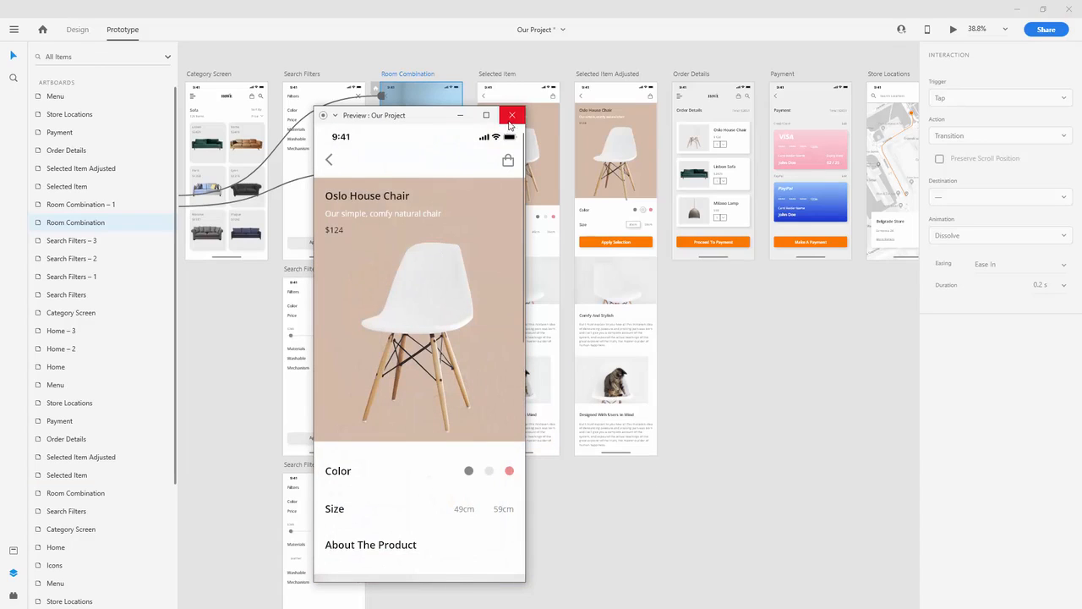
pyautogui.click(511, 115)
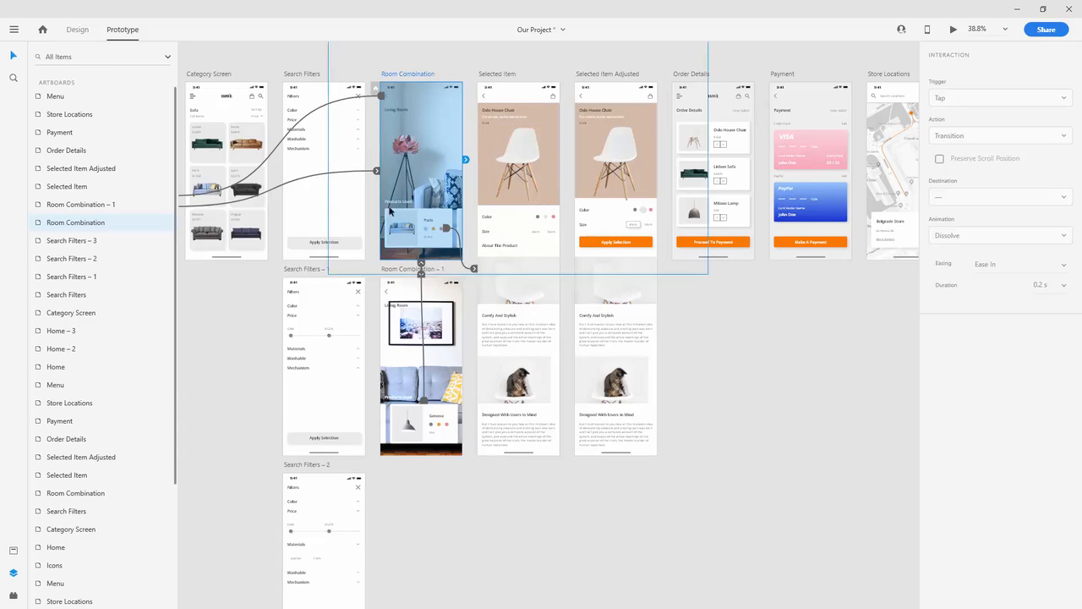
pyautogui.click(432, 61)
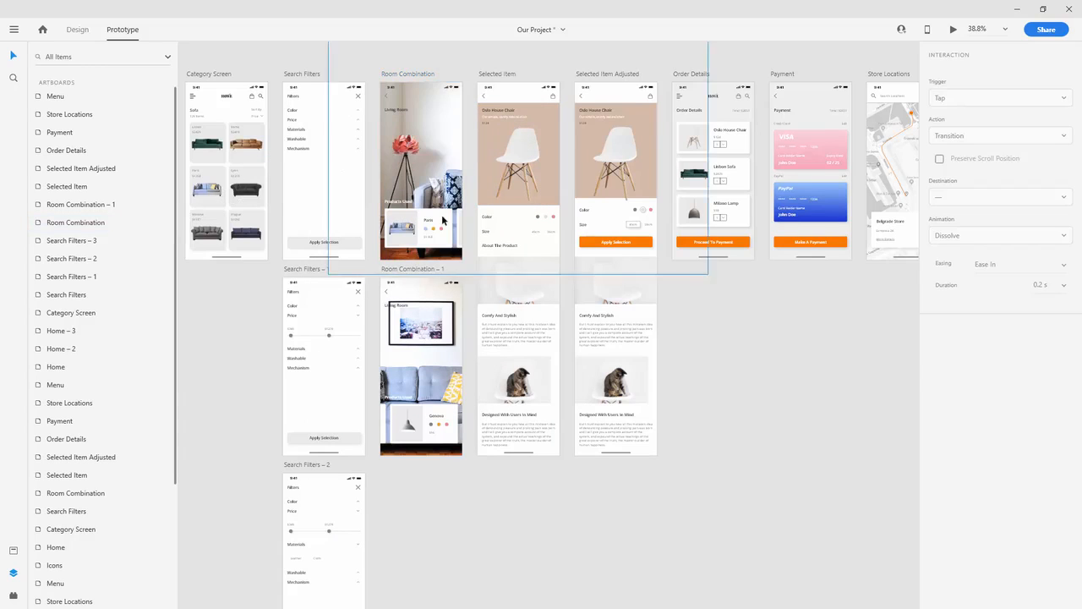
pyautogui.scroll(4, 441, 219)
pyautogui.scroll(3, 440, 219)
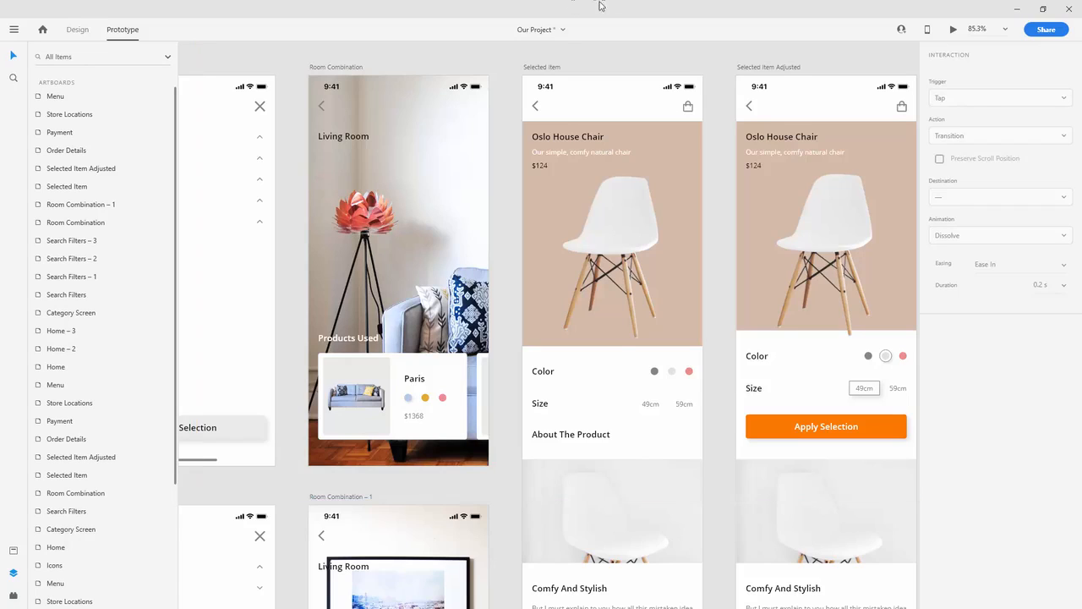
pyautogui.scroll(-4, 354, 133)
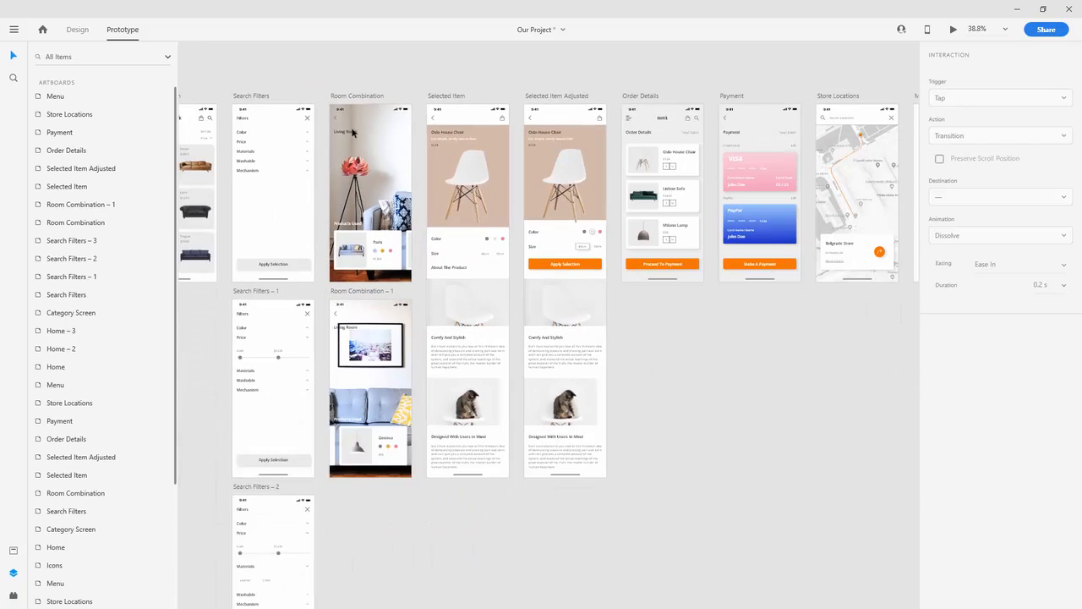